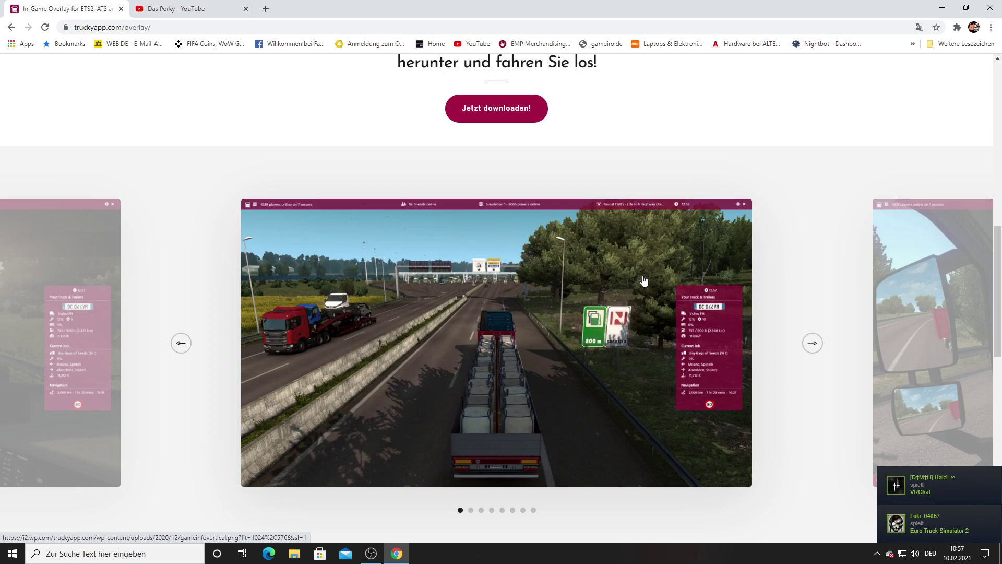
Step: Examine the in-game overlay screenshots and the feature descriptions on the Trucky overlay page
left_click(813, 345)
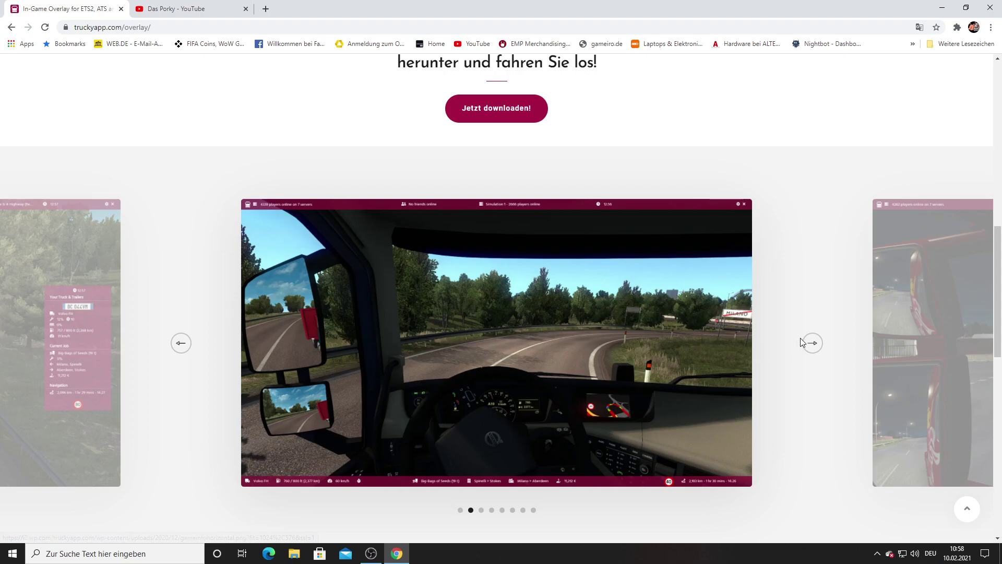
left_click(811, 344)
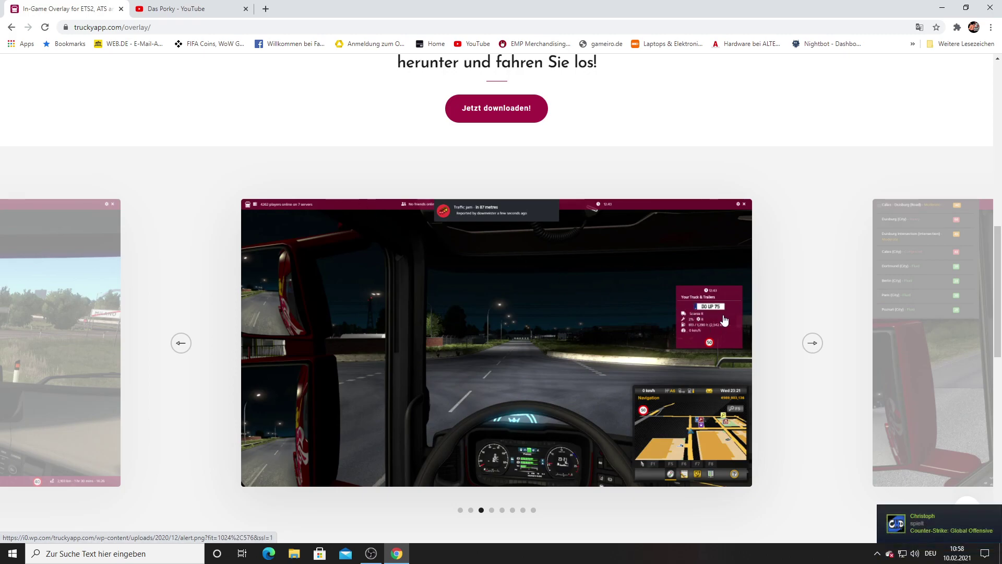
left_click(812, 343)
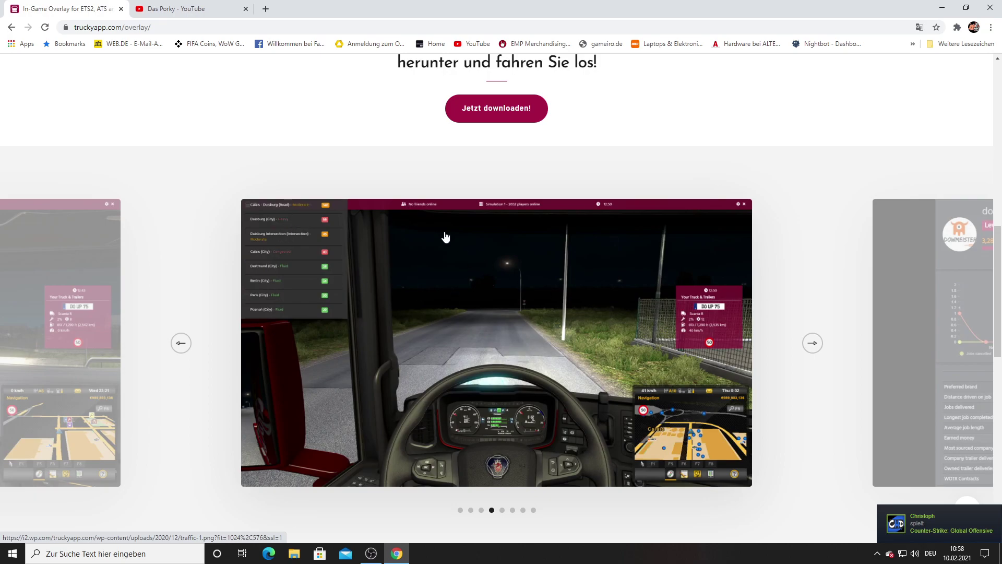
scroll(445, 236, "up", 15)
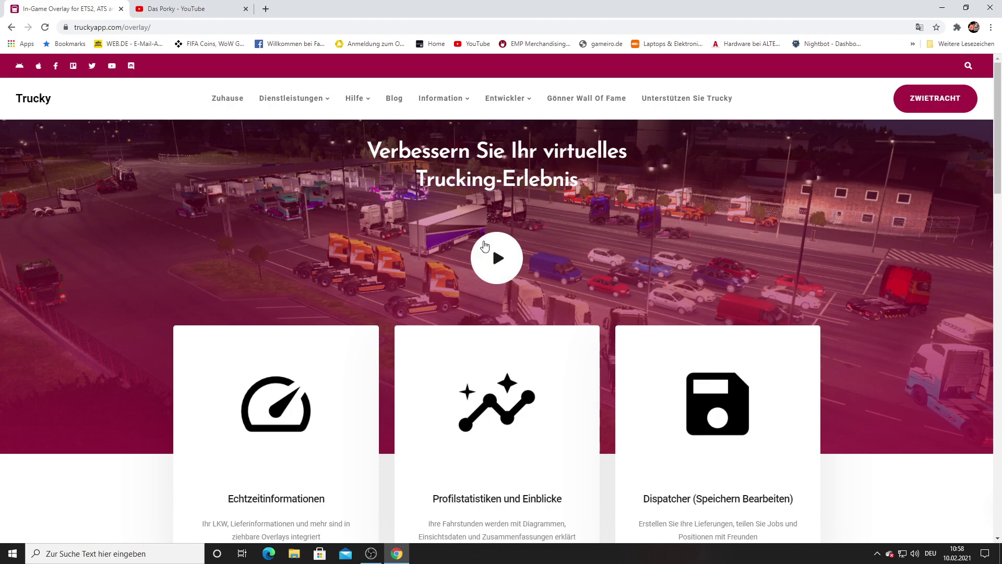
scroll(485, 245, "down", 2)
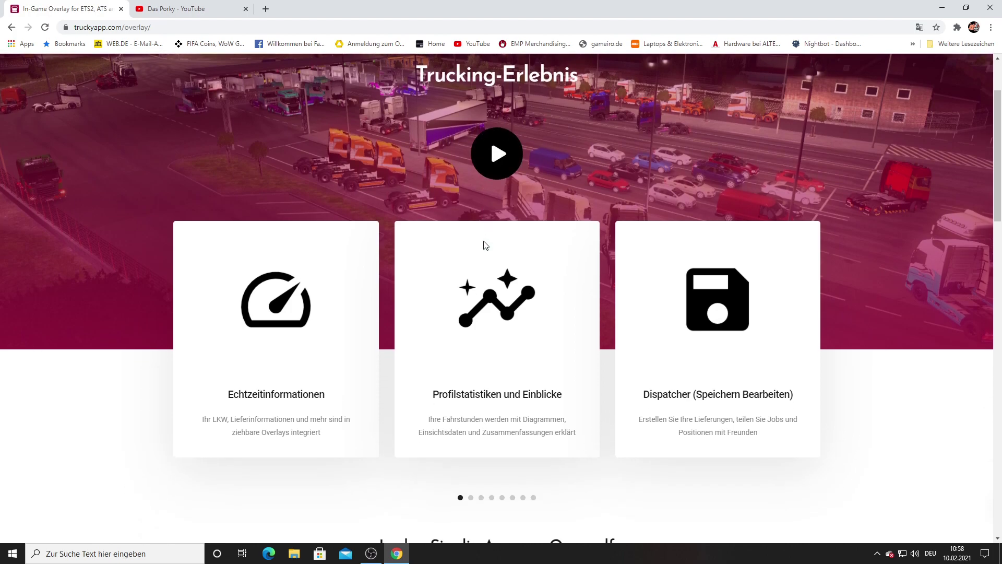
scroll(350, 240, "down", 12)
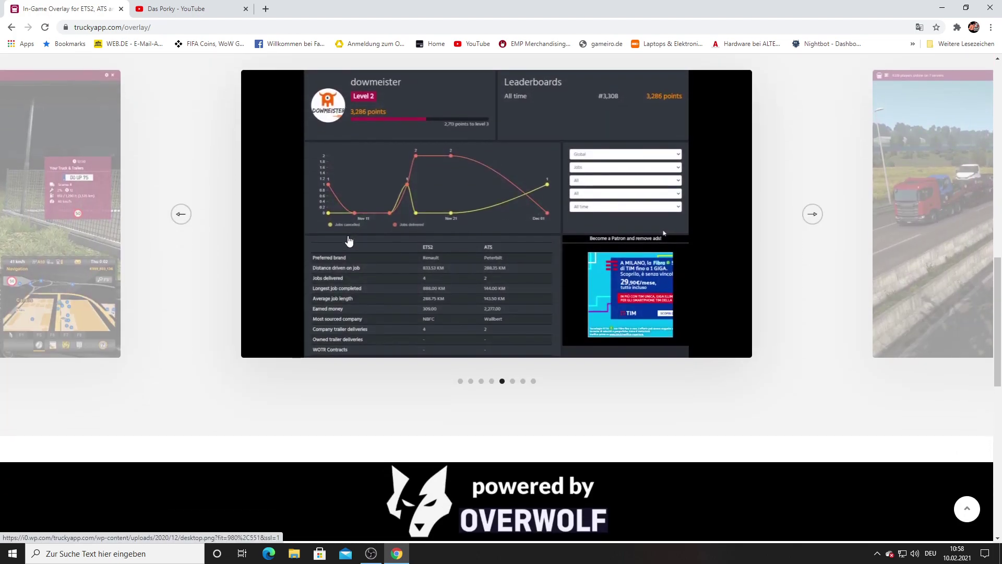
scroll(348, 240, "up", 2)
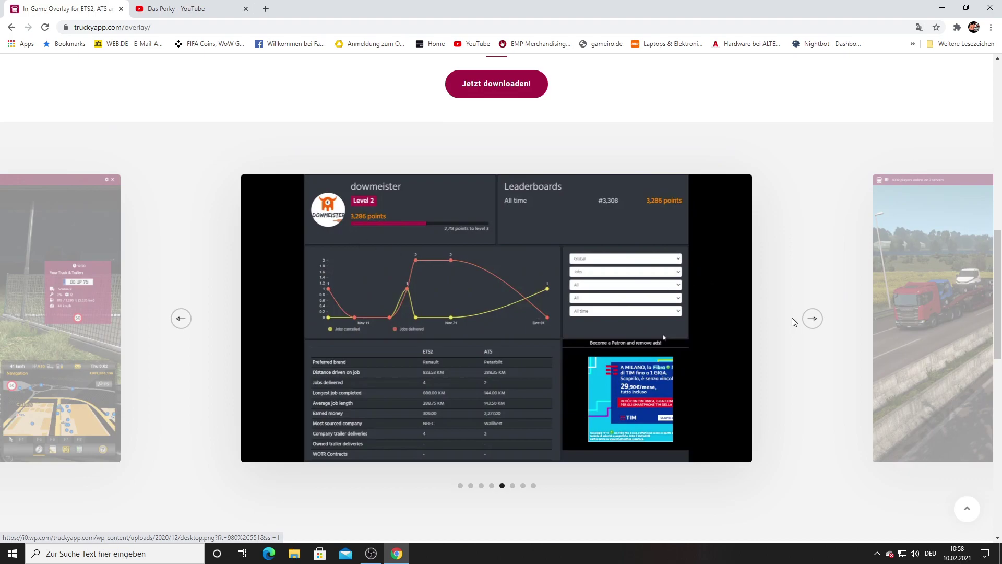
left_click(812, 319)
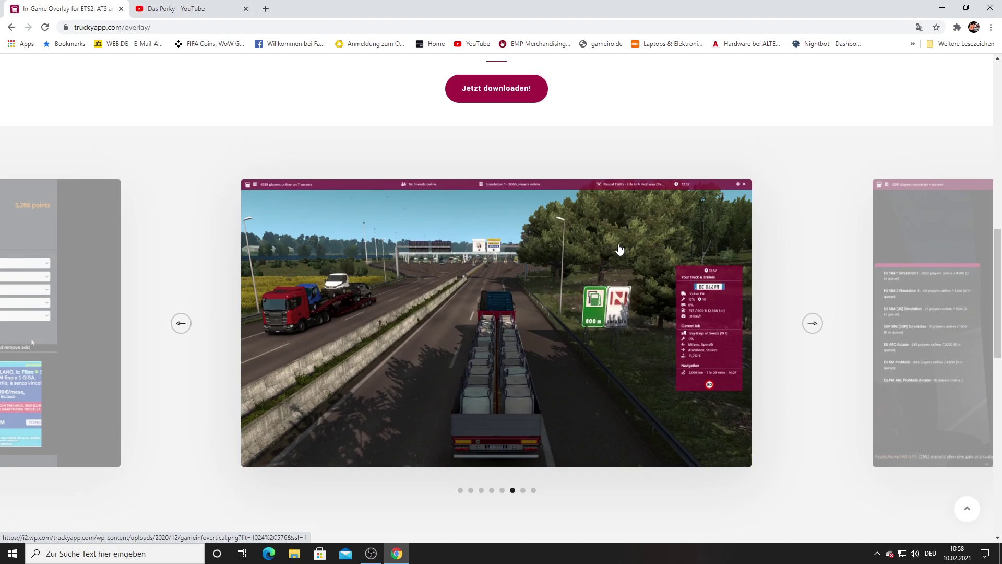
scroll(619, 251, "up", 10)
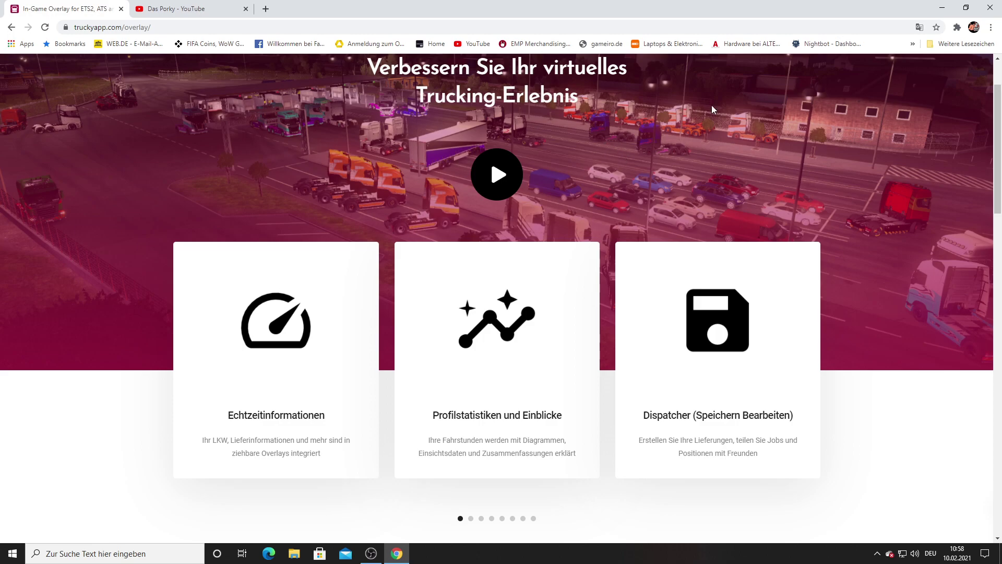
scroll(449, 204, "down", 2)
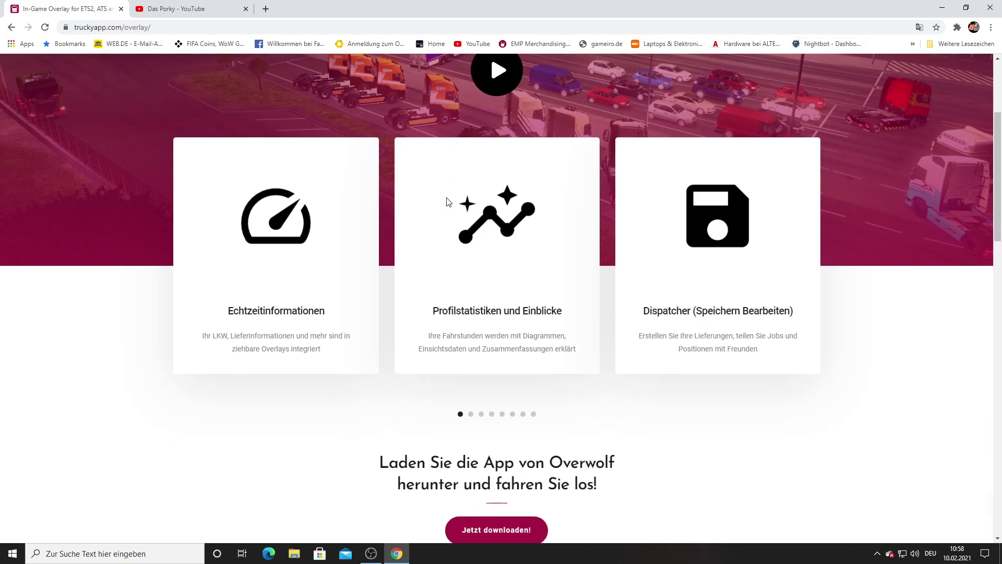
scroll(448, 205, "up", 3)
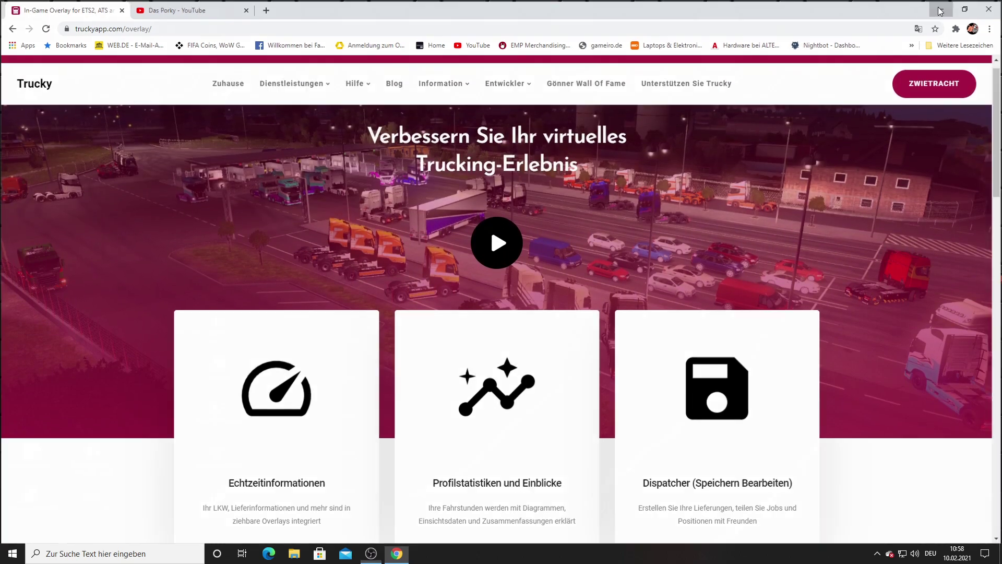
Step: Move the Trucky shortcut near the middle of the desktop and launch the Trucky app from it
left_click(940, 8)
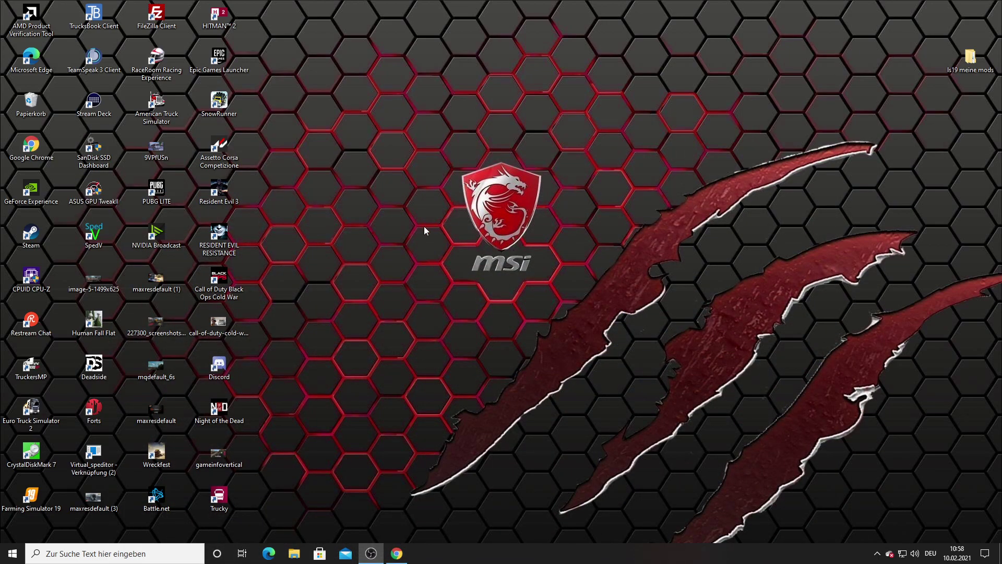
left_click_drag(218, 496, 439, 180)
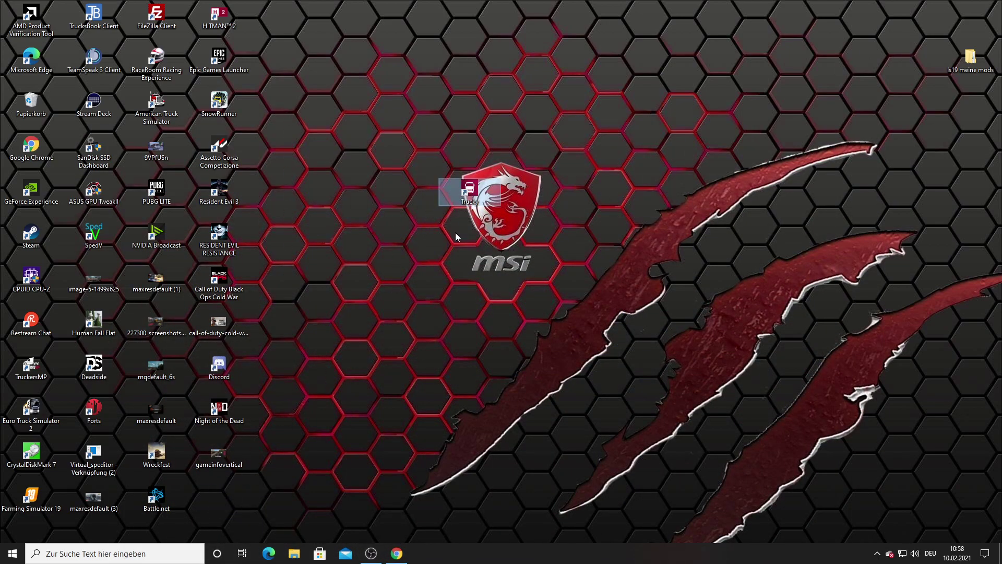
double_click(470, 188)
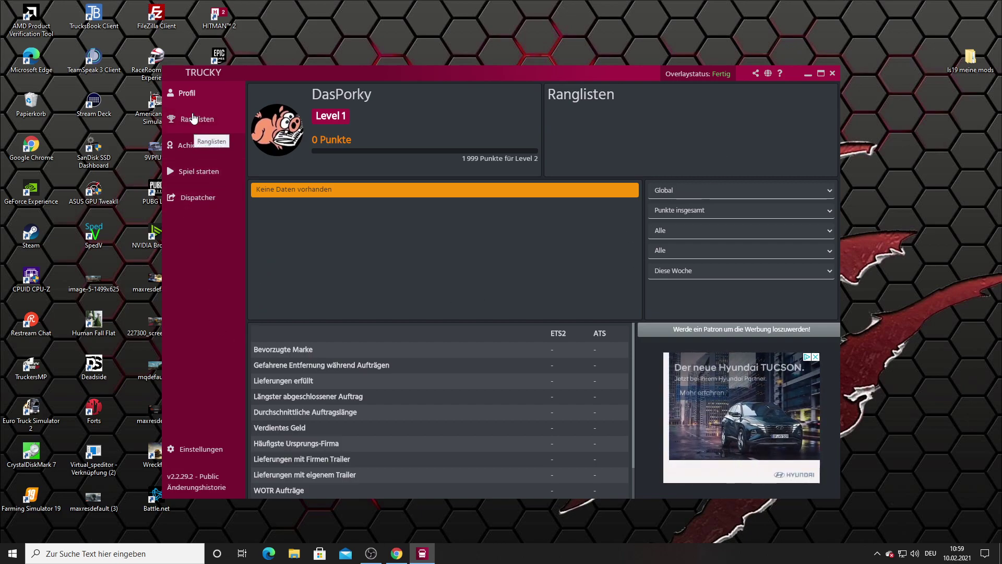
Step: Review this month's driver leaderboard and inspect its game and mode filter choices, leaving both set to Alle
left_click(196, 120)
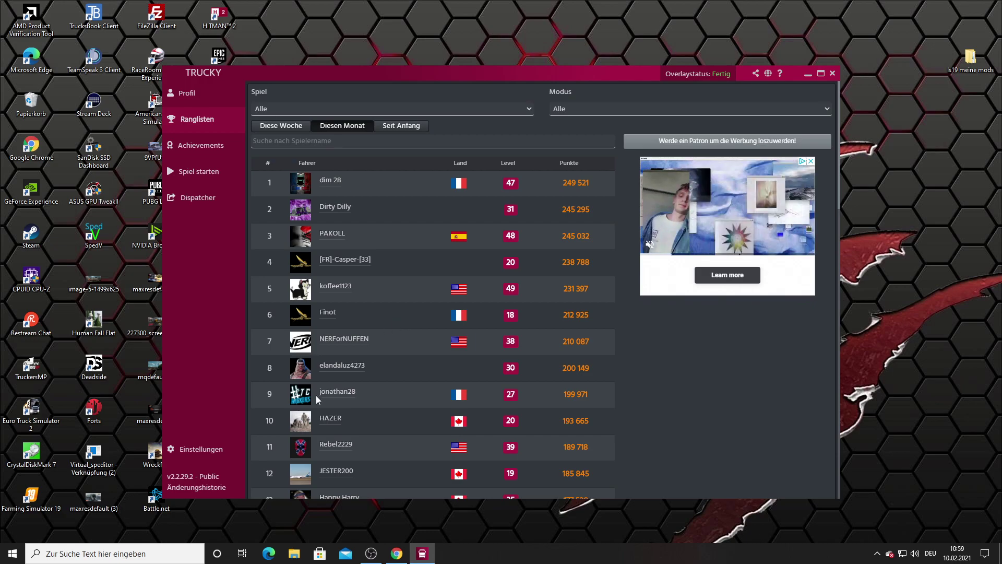
scroll(317, 399, "down", 3)
scroll(269, 286, "up", 3)
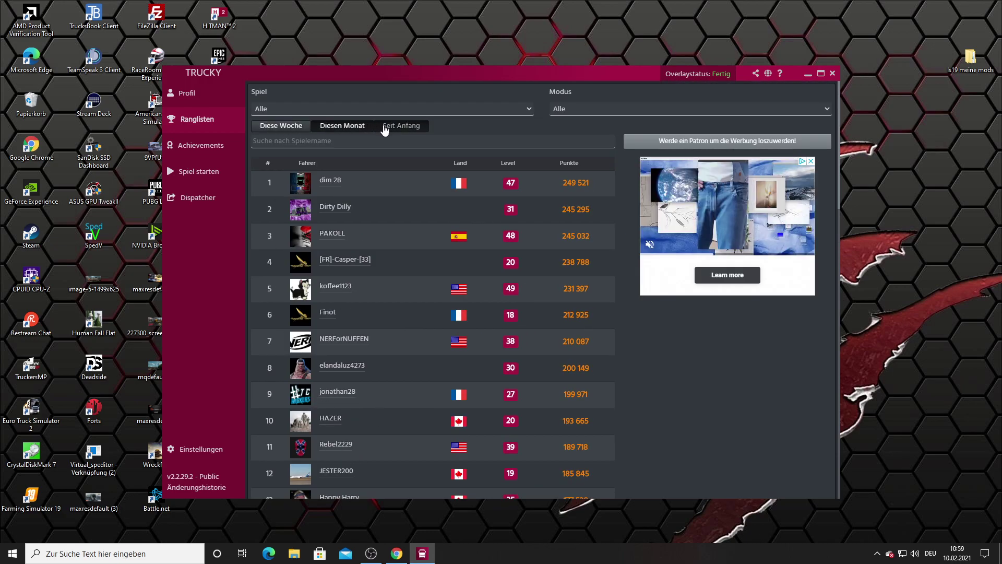
left_click(524, 109)
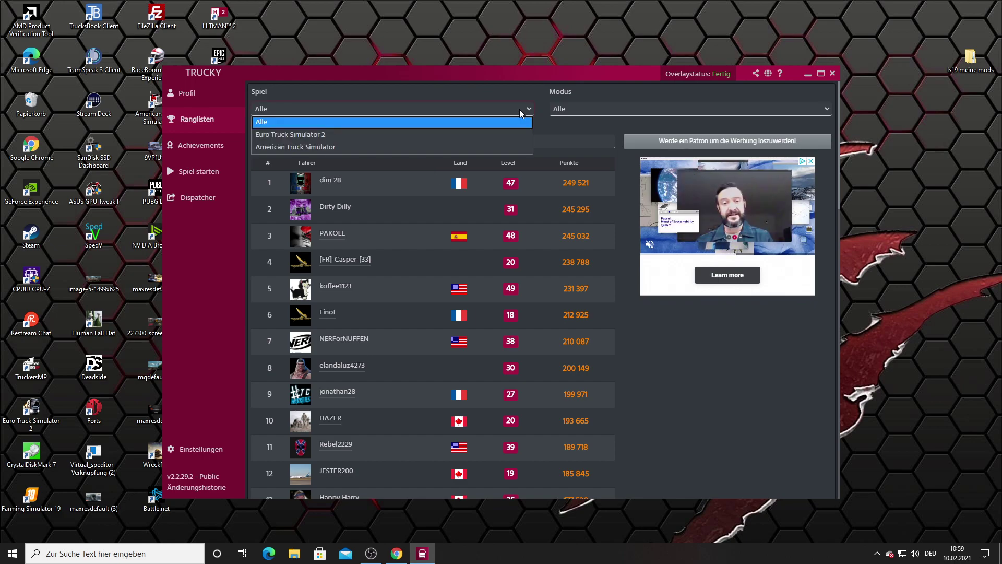
left_click(457, 121)
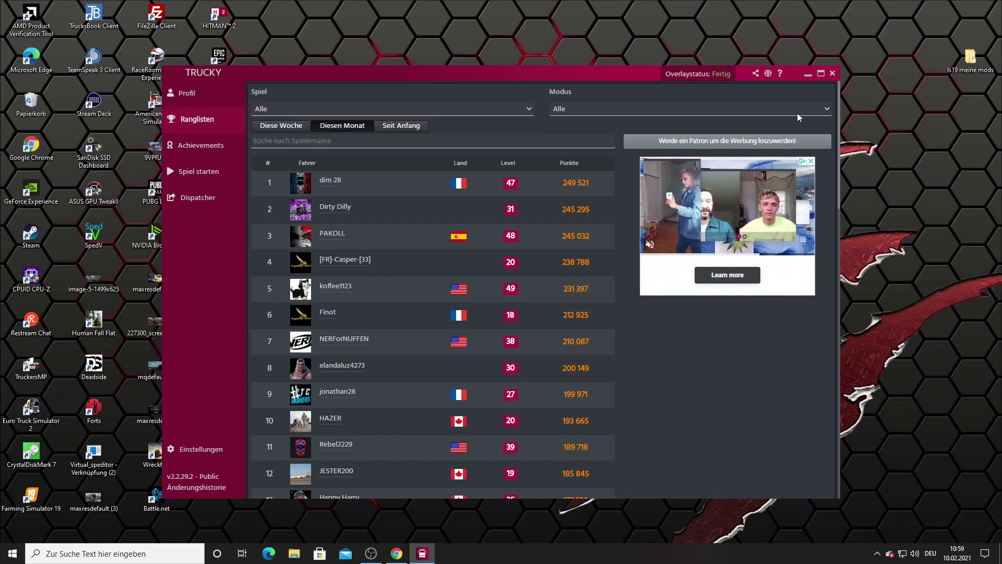
left_click(827, 109)
left_click(820, 122)
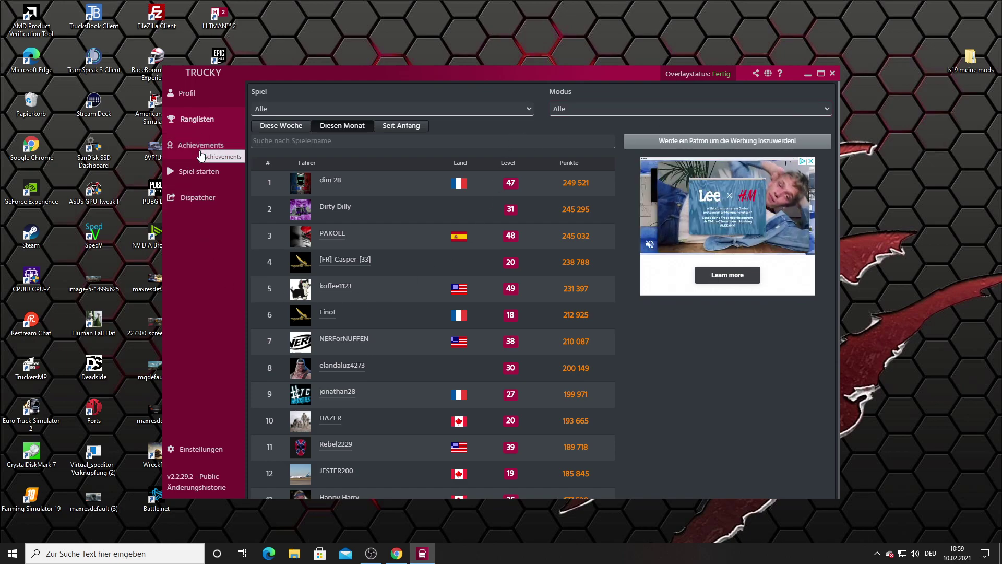
Step: Look through this week's achievements and bonus points, and view the page for starting the games
left_click(201, 146)
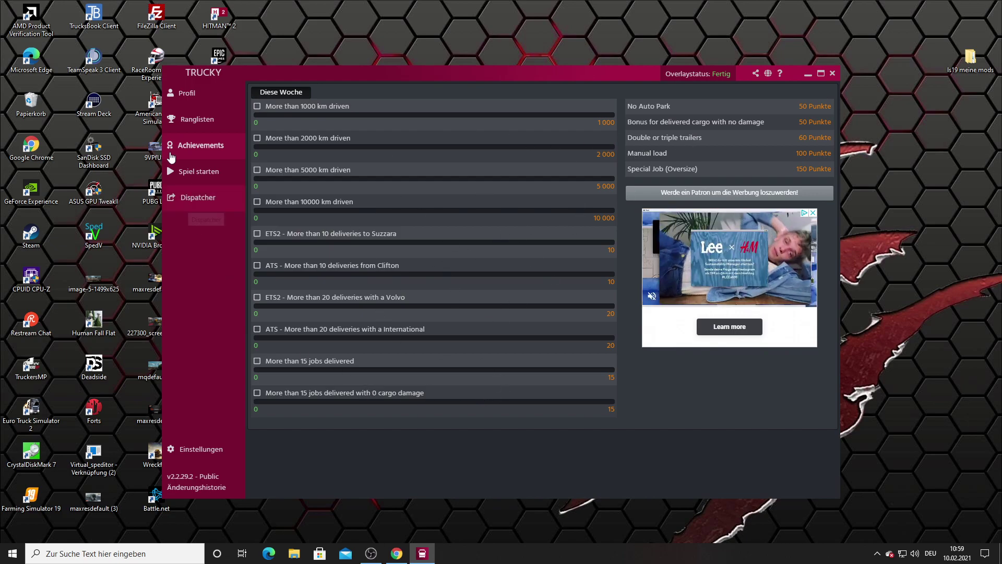
left_click(175, 127)
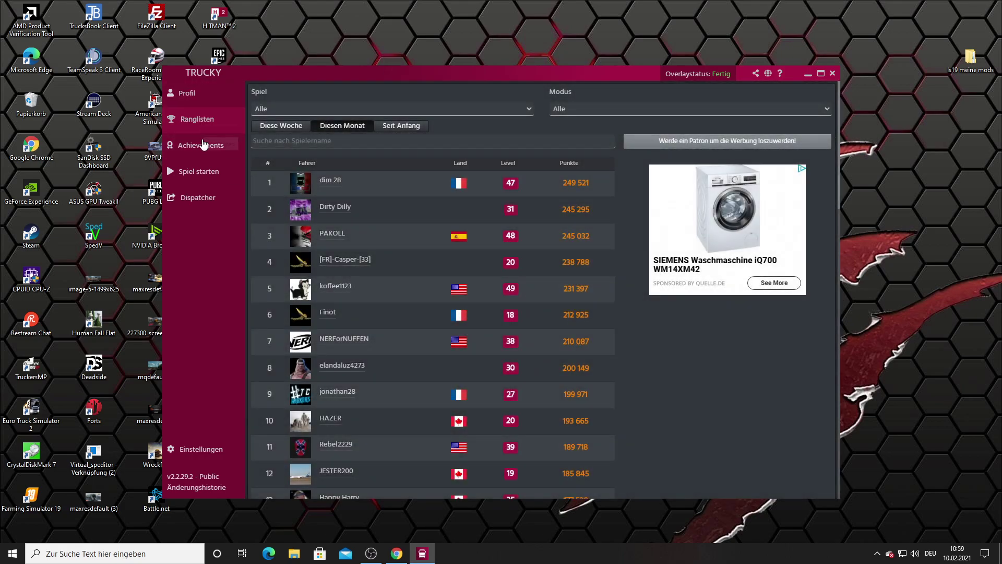
left_click(197, 178)
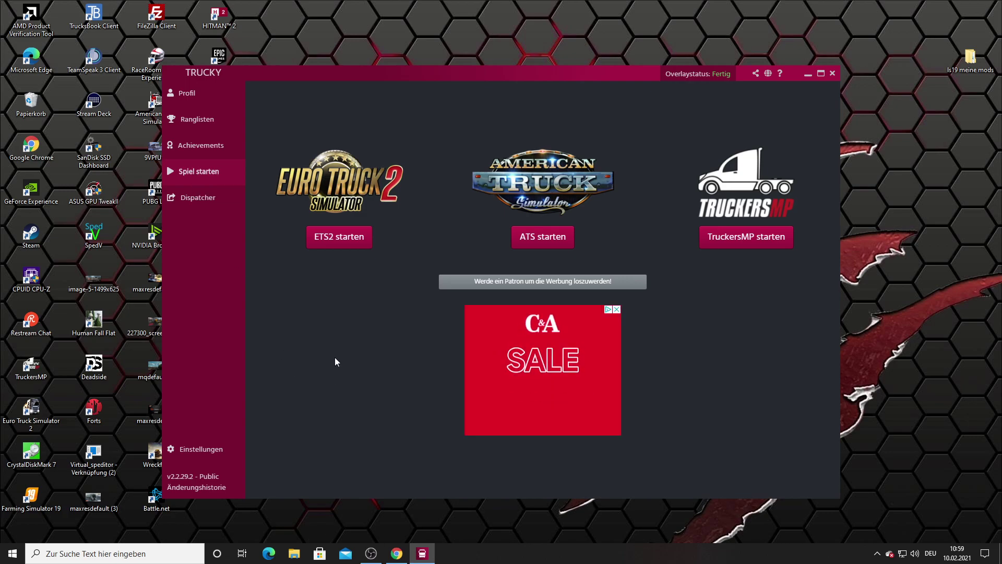
left_click_drag(430, 74, 424, 51)
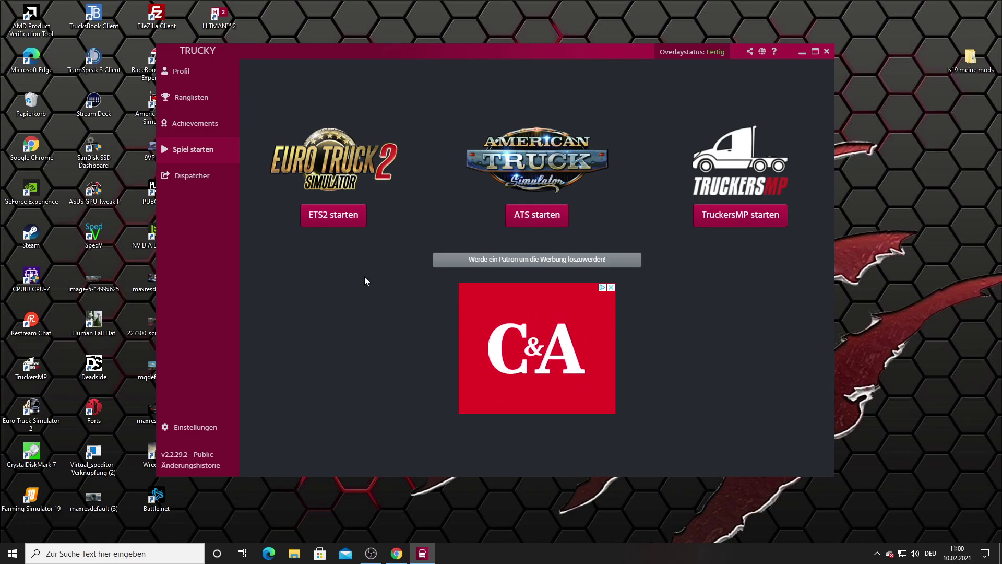
Step: Open the Dispatcher and choose Euro Truck Simulator 2 as its game
left_click(183, 176)
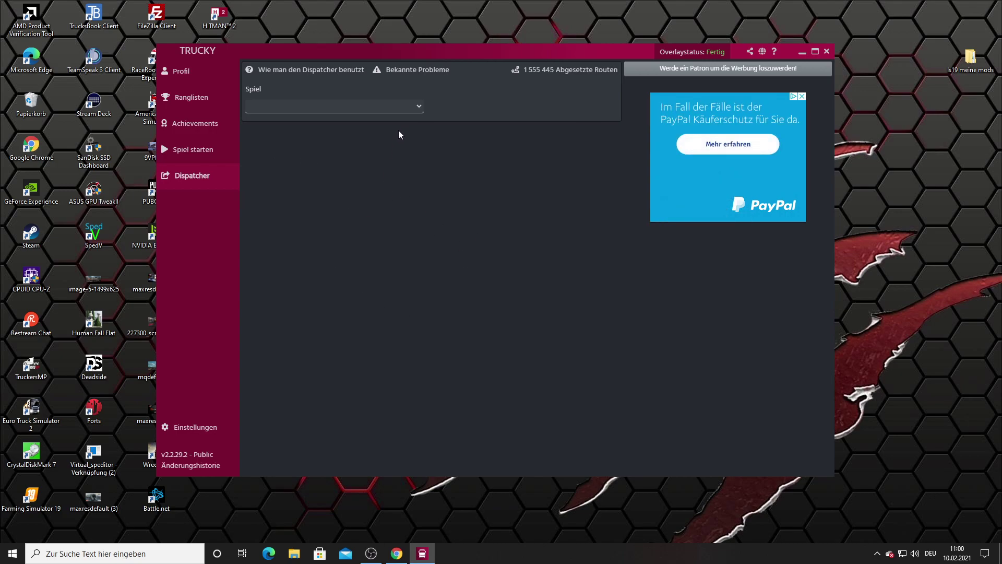
left_click(412, 107)
left_click(314, 124)
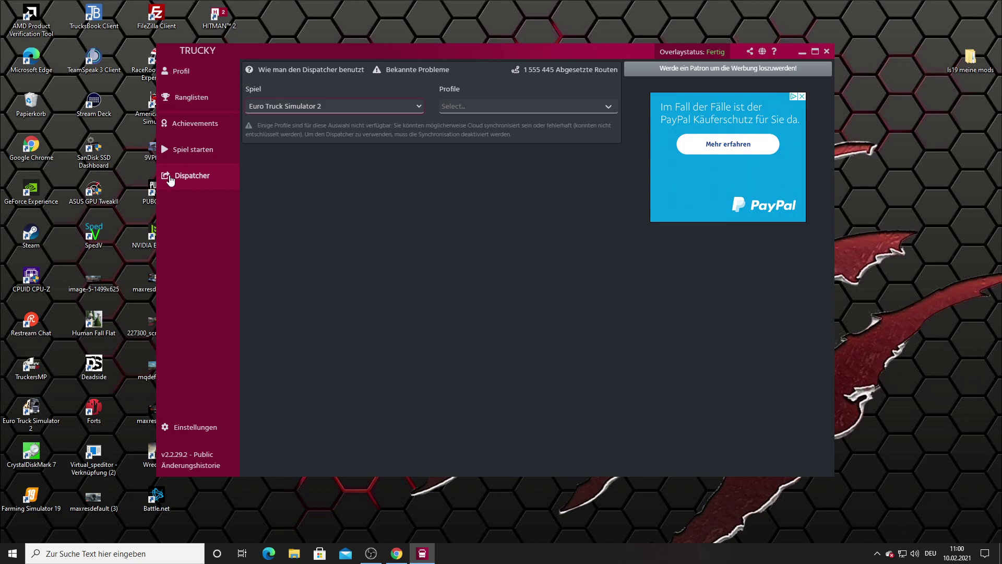
Step: Examine the general, video recording, Discord, appearance, TruckersMP, radio, premium and shortcut-key settings
left_click(182, 435)
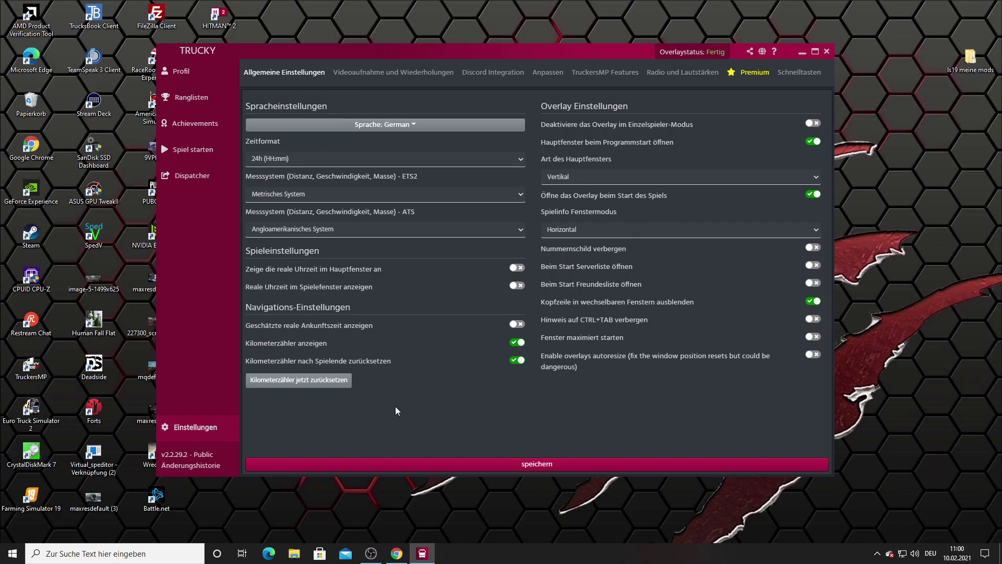
left_click(372, 80)
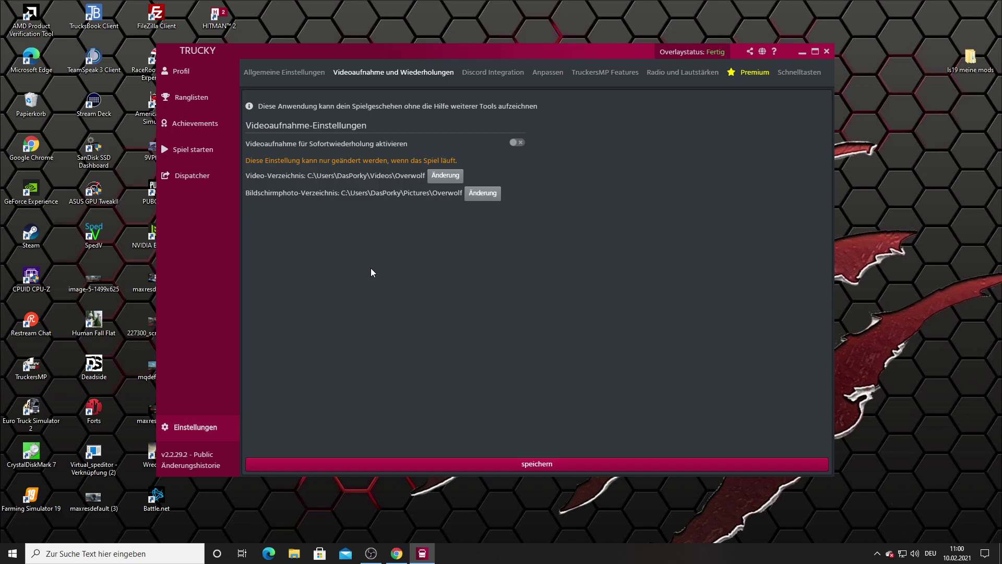
left_click(496, 74)
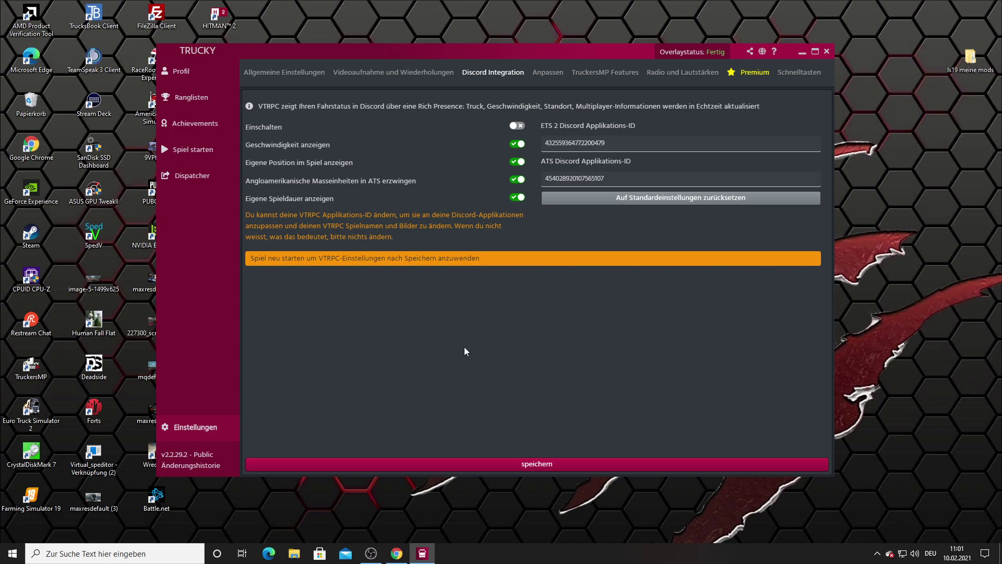
left_click(540, 83)
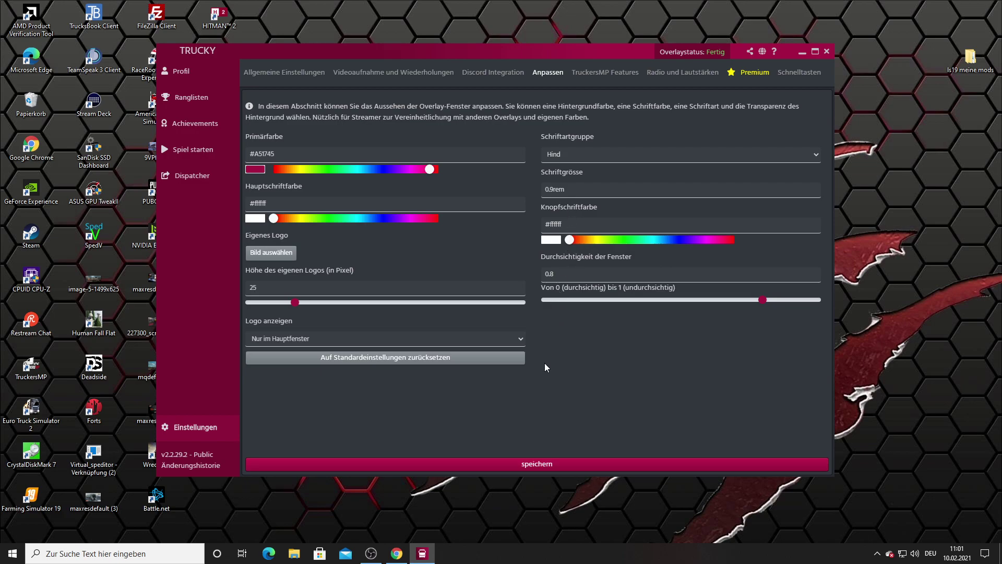
left_click(600, 81)
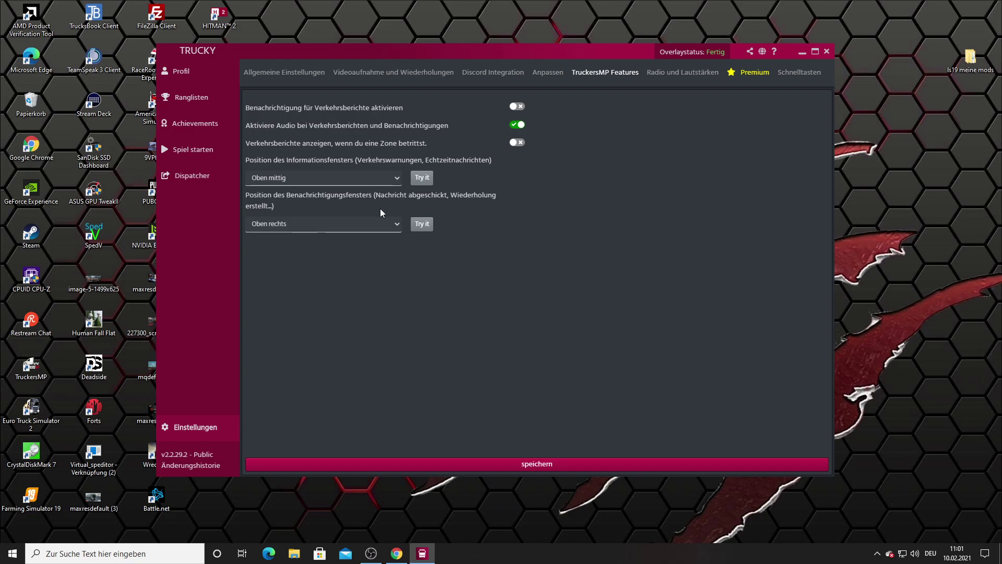
left_click(676, 73)
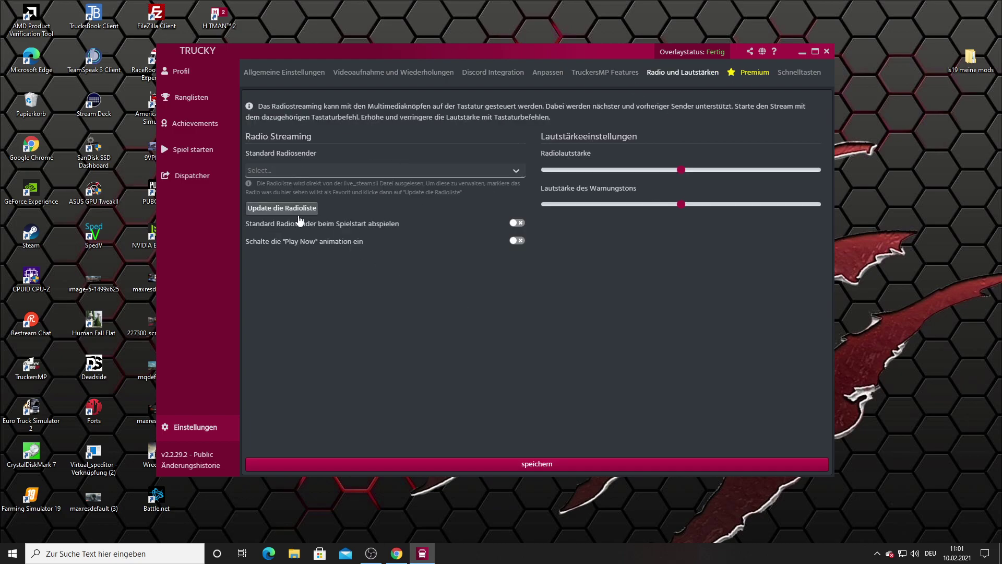
left_click(751, 72)
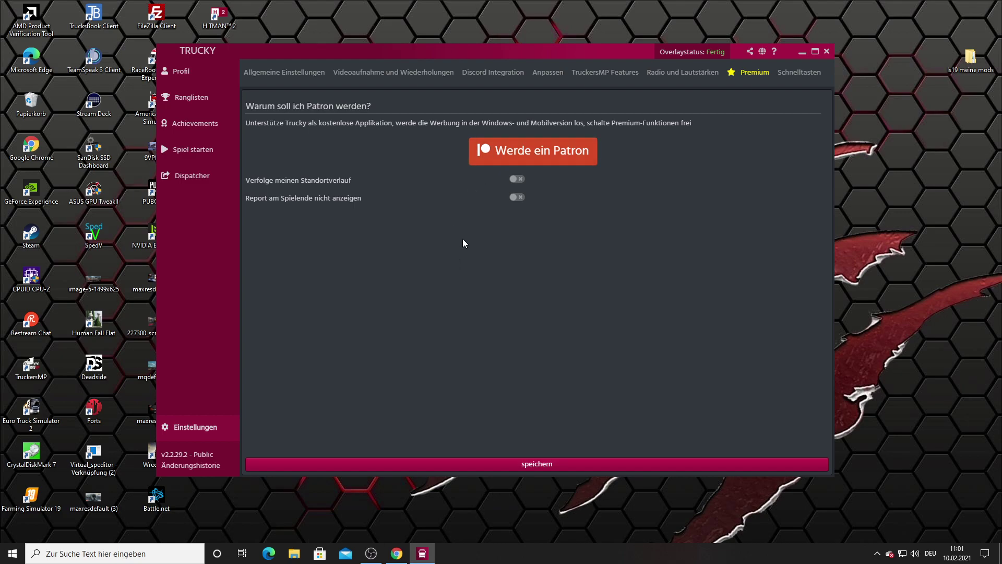
left_click(797, 75)
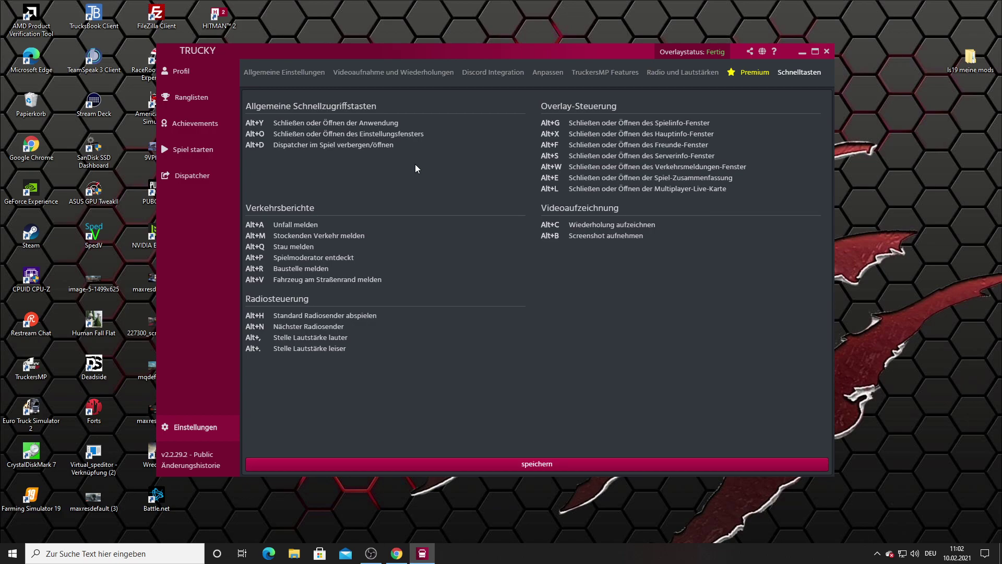
Step: Start the TruckersMP launcher from Trucky's game start page
left_click(190, 150)
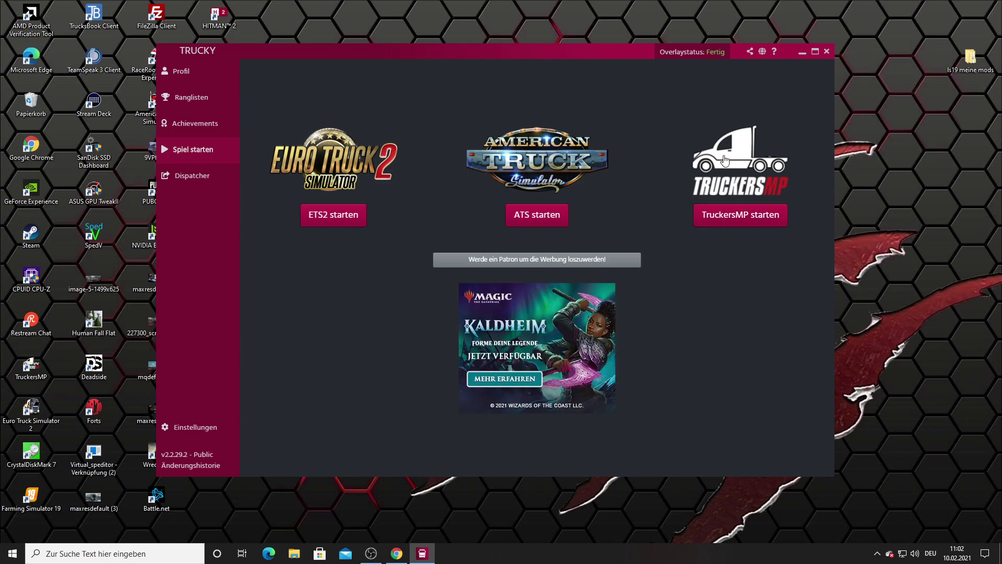
left_click(720, 219)
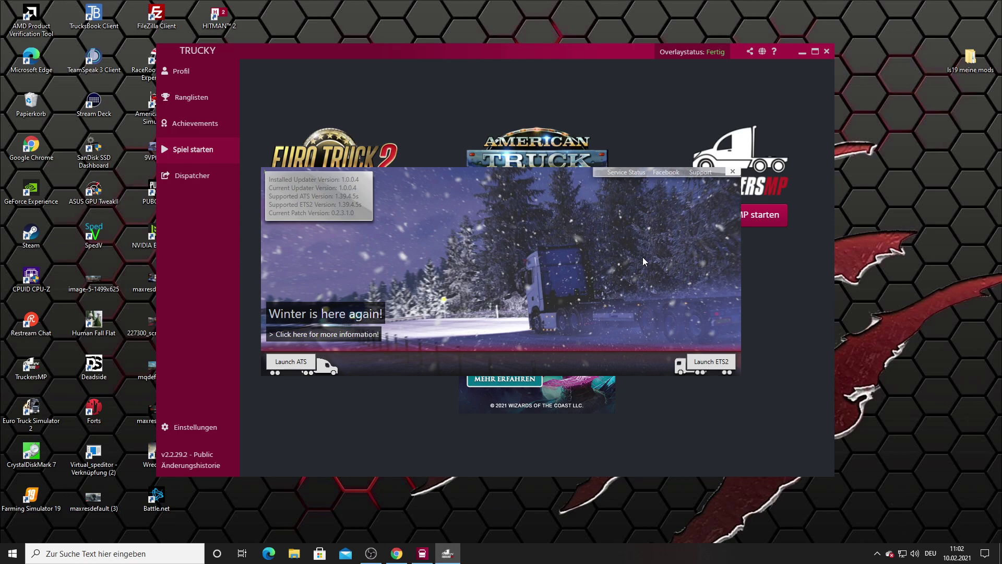
Step: Launch Euro Truck Simulator 2 multiplayer and log in to the TruckersMP account with the remembered credentials
left_click(696, 361)
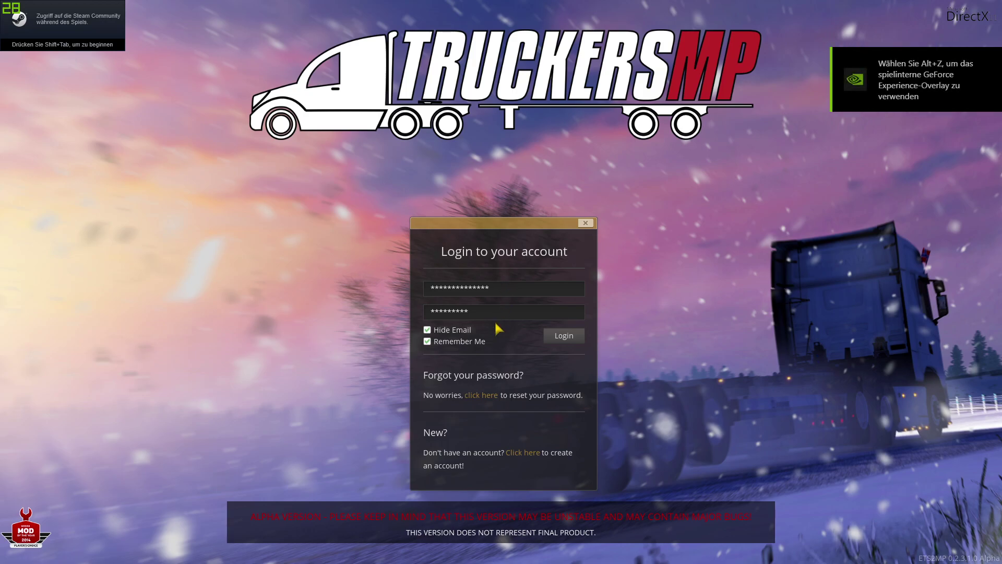
left_click(563, 335)
Step: Join the ProMods server from the TruckersMP server list
scroll(418, 324, "down", 2)
scroll(412, 334, "down", 4)
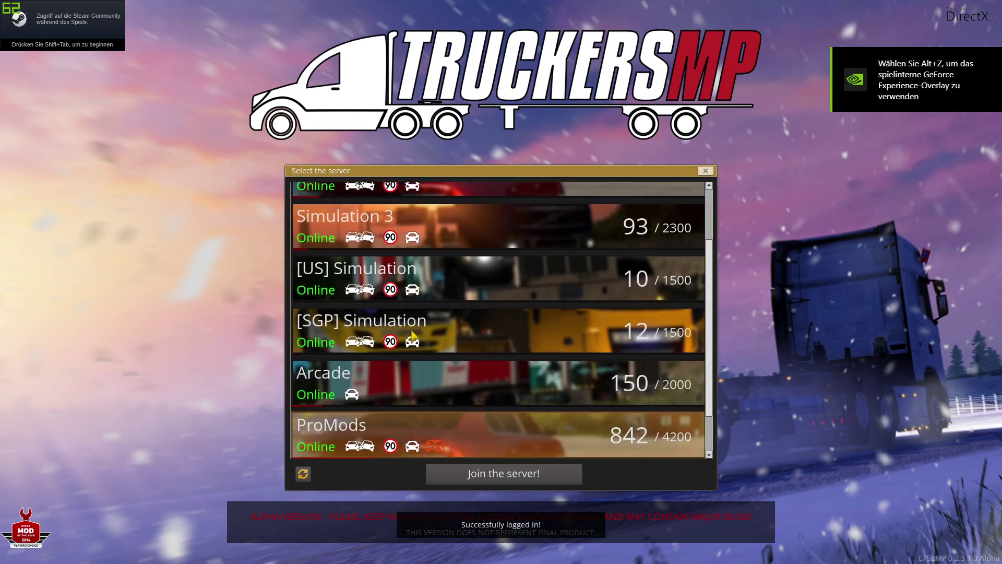
double_click(450, 374)
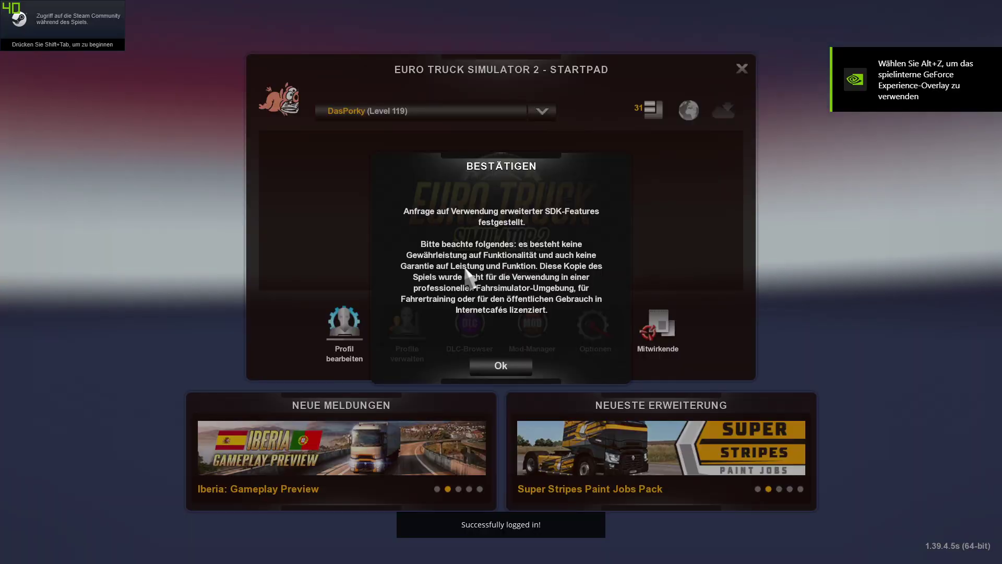
Step: Accept the notice about extended SDK features and start driving the truck from the game's main screen
left_click(499, 366)
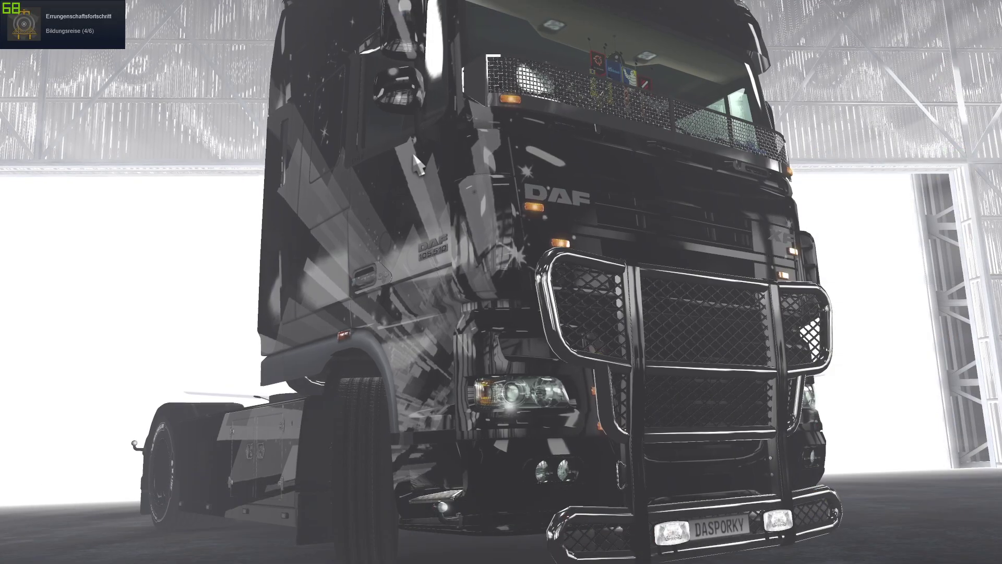
left_click(668, 165)
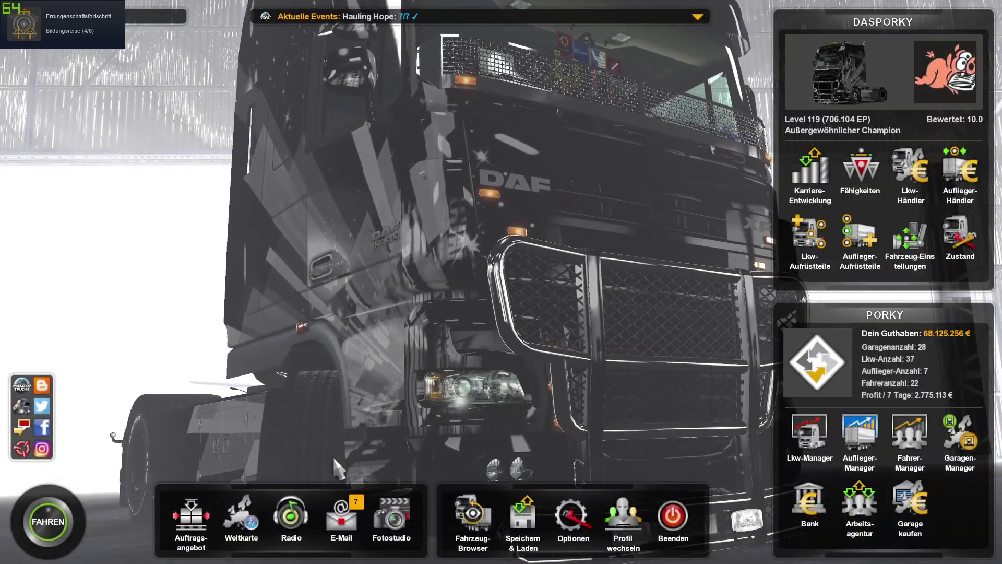
left_click(68, 493)
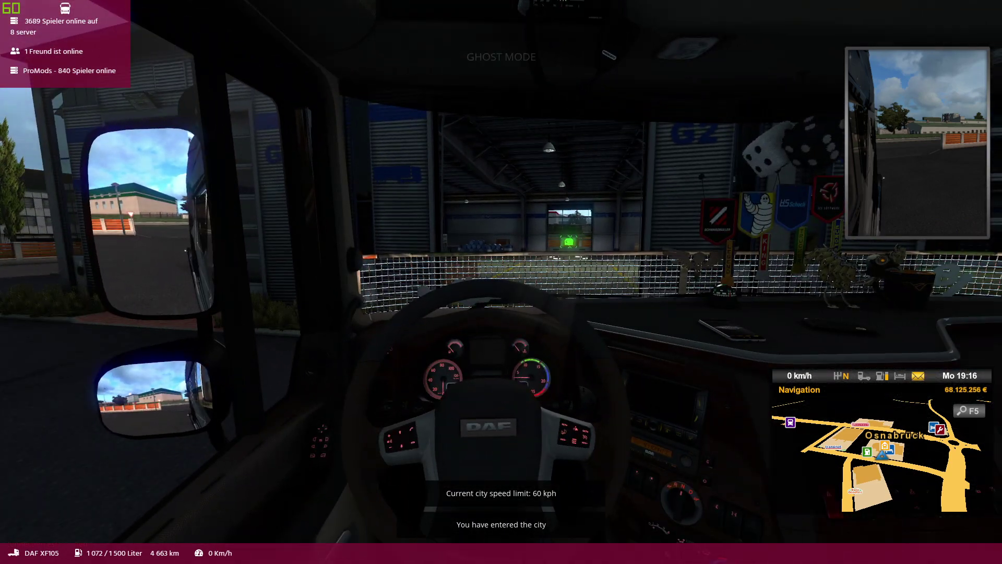
Step: Show the list of nearby TruckersMP players while sitting in the truck
key("Tab")
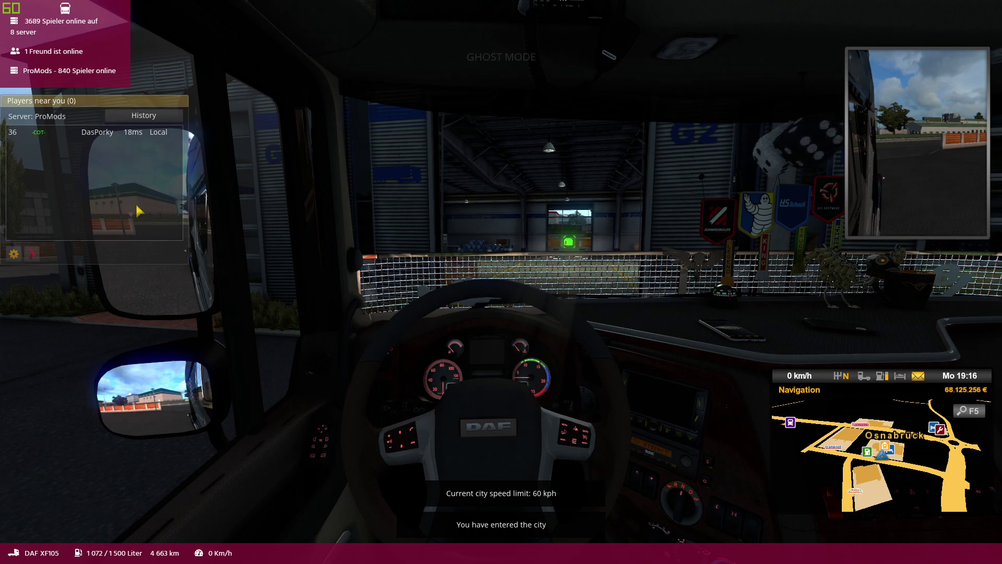